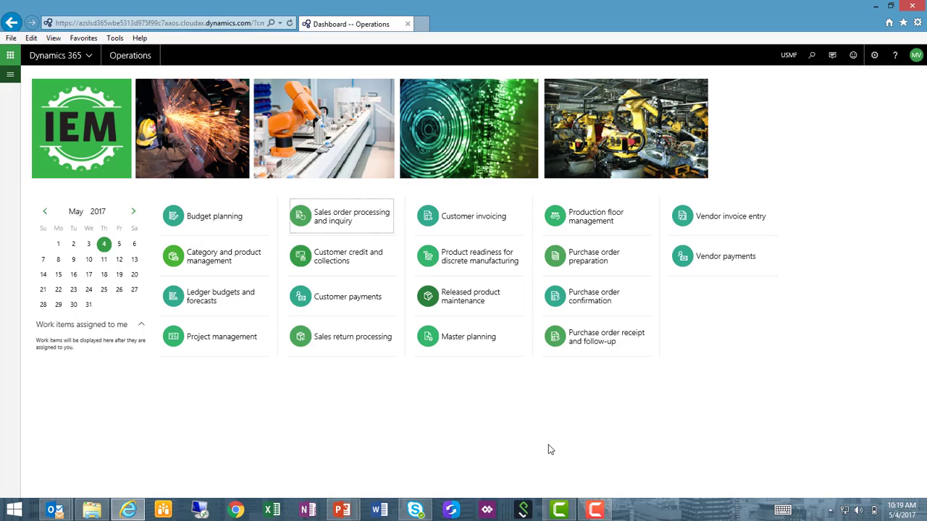
# Open the Owl Wholesales order from the unconfirmed orders in the Sales order processing and inquiry workspace
pyautogui.click(338, 222)
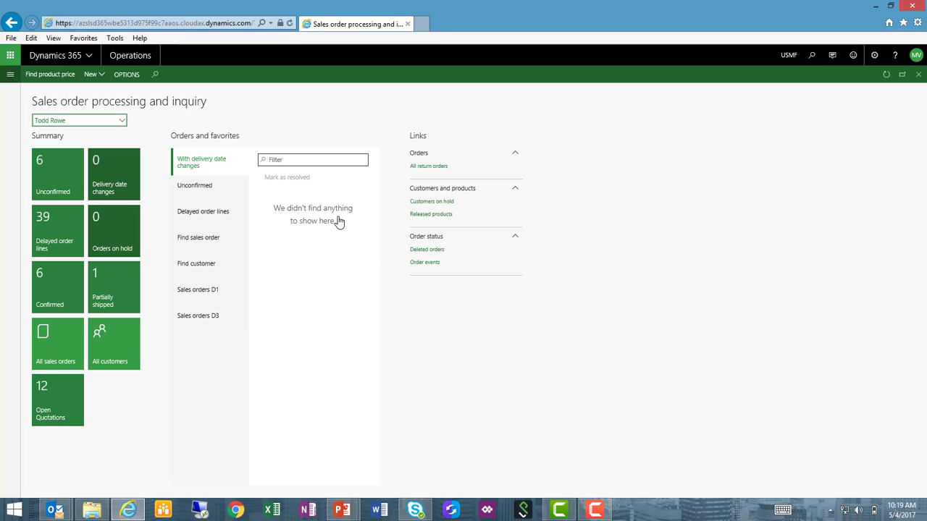
pyautogui.click(195, 188)
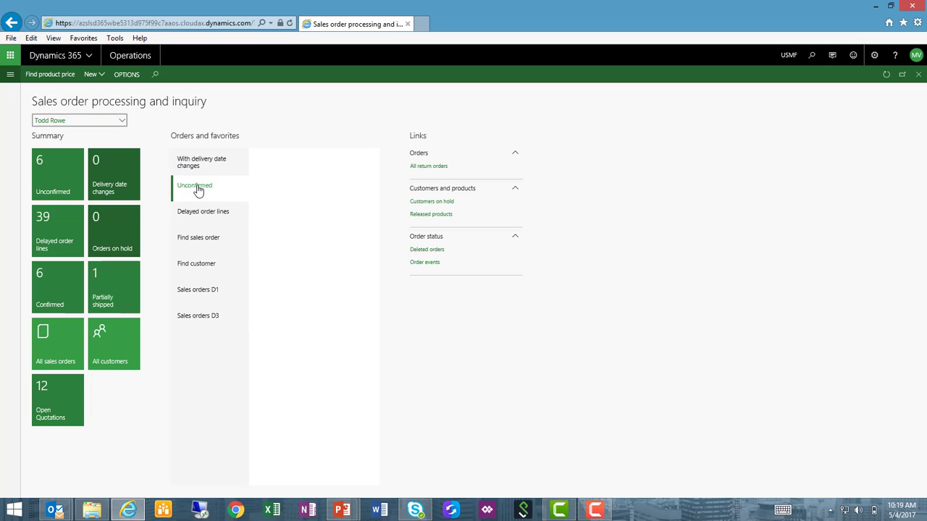
pyautogui.click(285, 262)
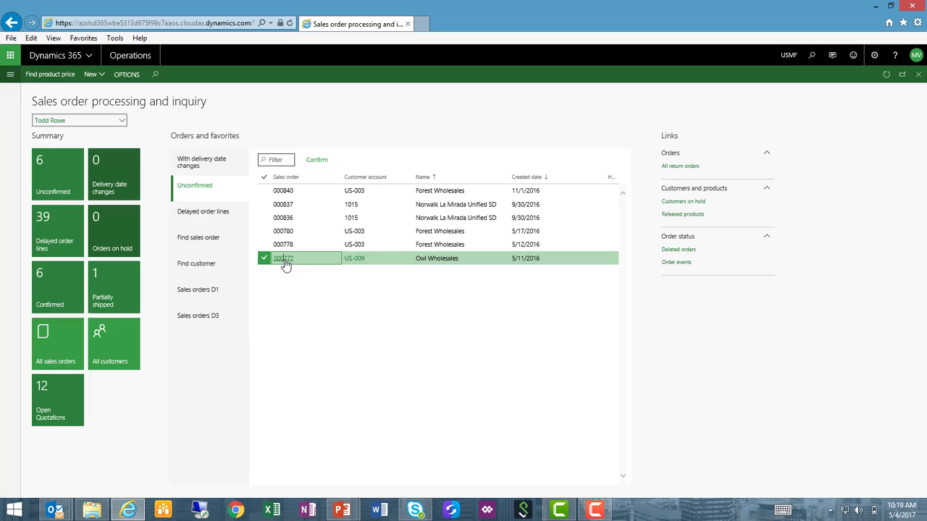
pyautogui.click(284, 259)
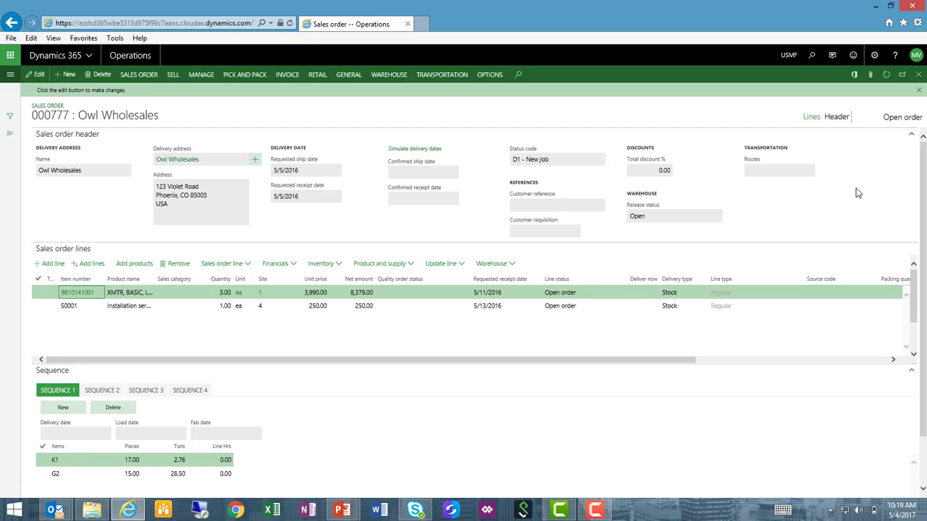
# Export the sales order to Word with the SO Ack Template R3 template, then download and open the document
pyautogui.click(855, 76)
pyautogui.click(855, 76)
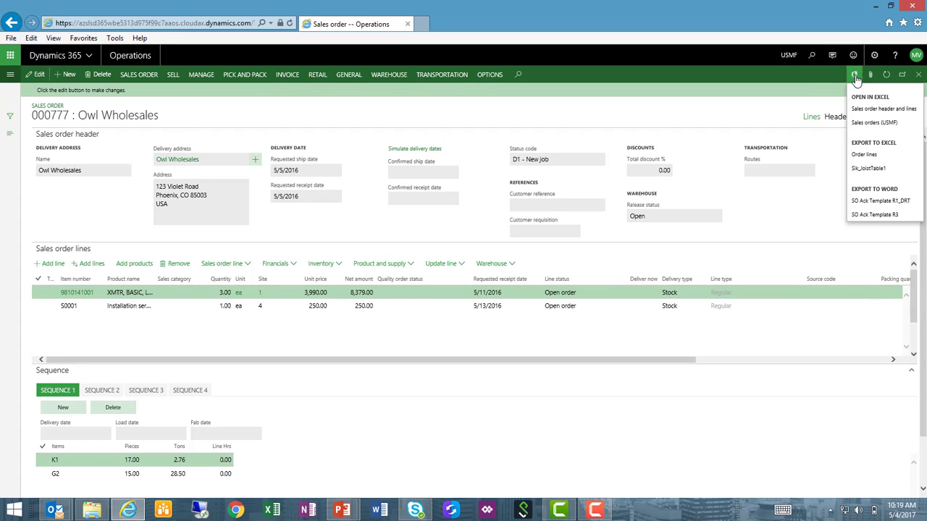
pyautogui.click(871, 219)
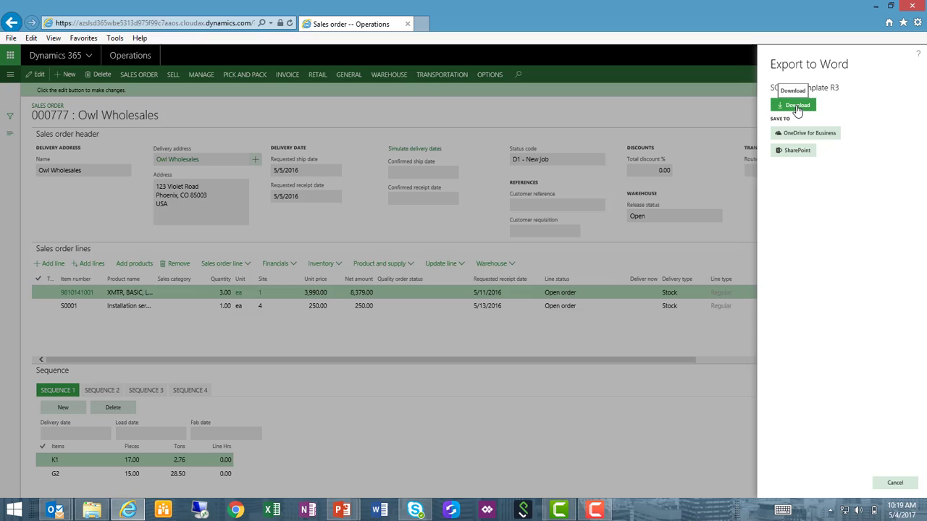
pyautogui.click(796, 106)
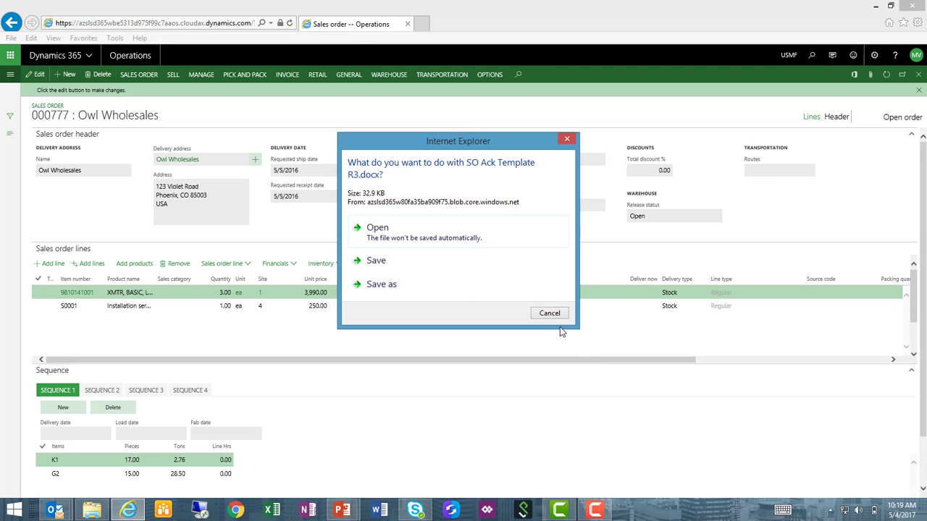
pyautogui.click(387, 230)
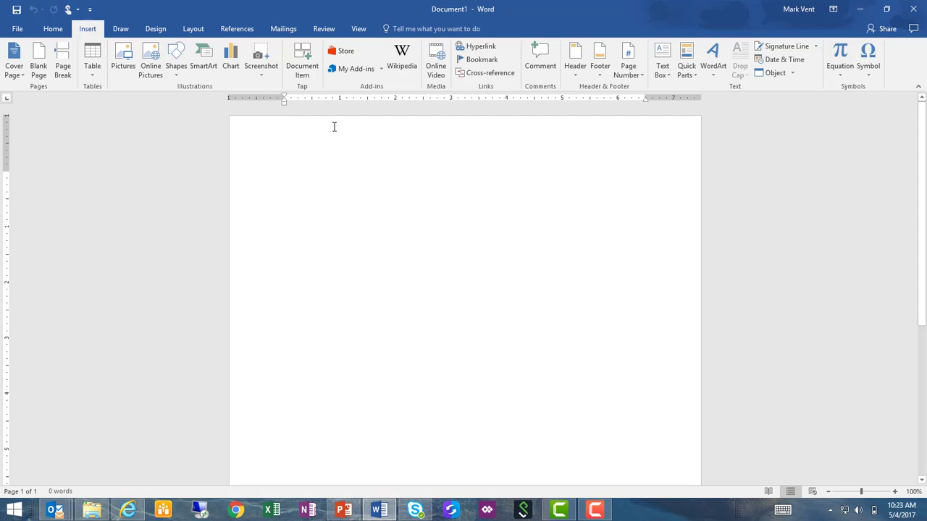
# In a blank Word document, search the Office Add-ins store for "dynamics"
pyautogui.click(350, 71)
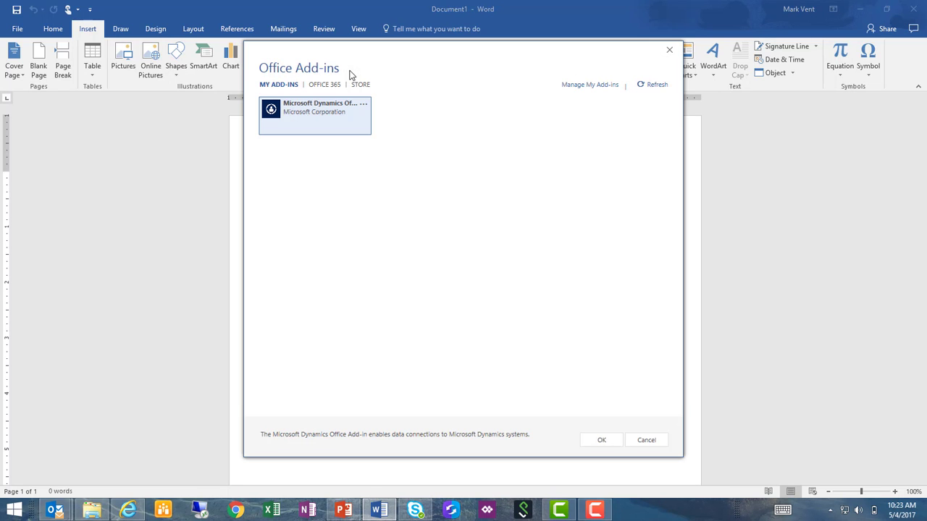
pyautogui.click(360, 85)
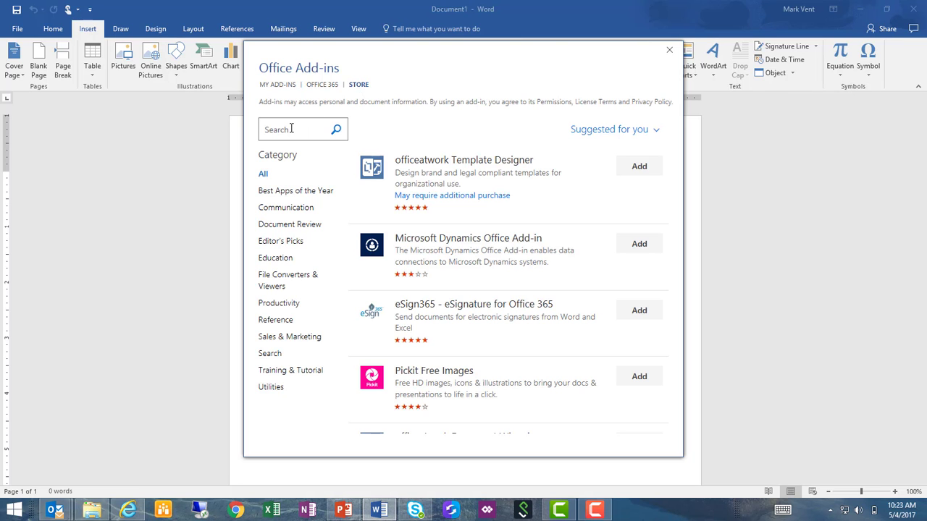
pyautogui.click(291, 128)
pyautogui.write('dynamics')
pyautogui.press('Return')
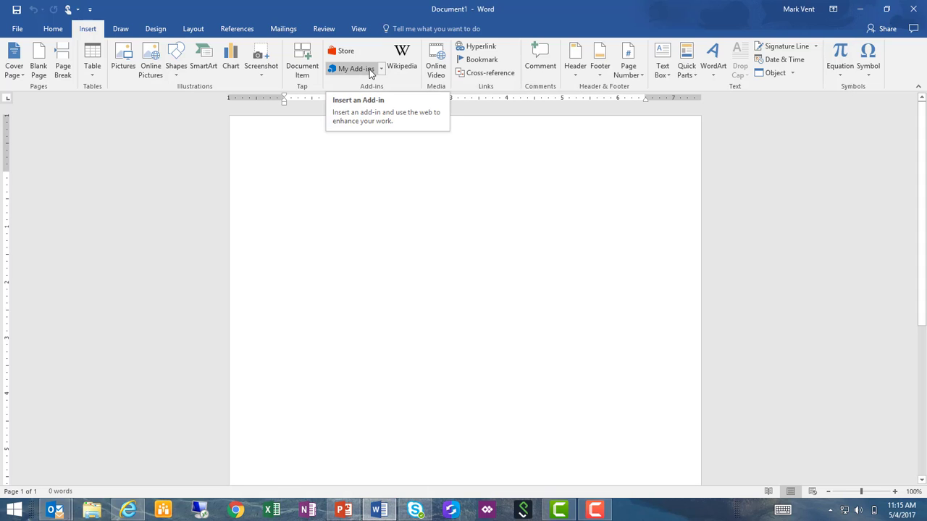
# Open the Trusted Add-in Catalogs settings in the Trust Center and activate the catalog URL entry
pyautogui.click(372, 70)
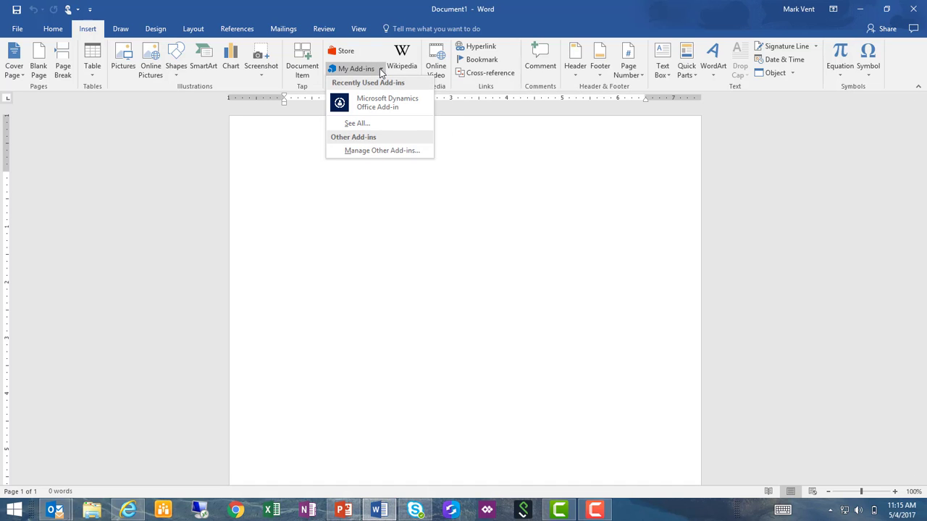
pyautogui.click(383, 150)
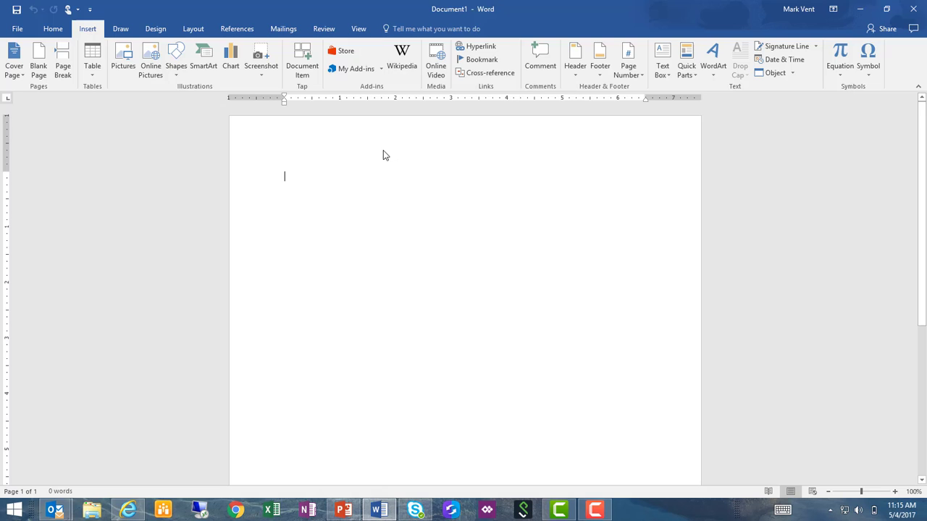
pyautogui.click(254, 228)
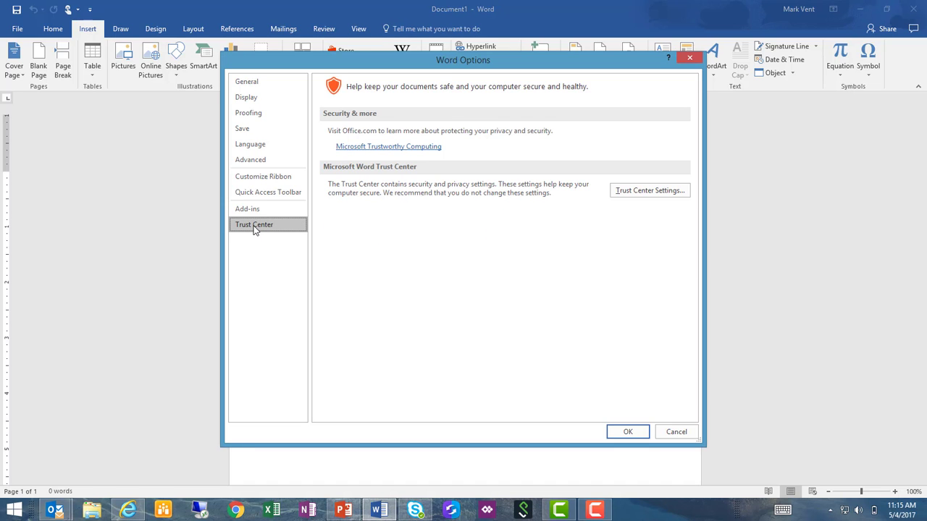
pyautogui.click(623, 193)
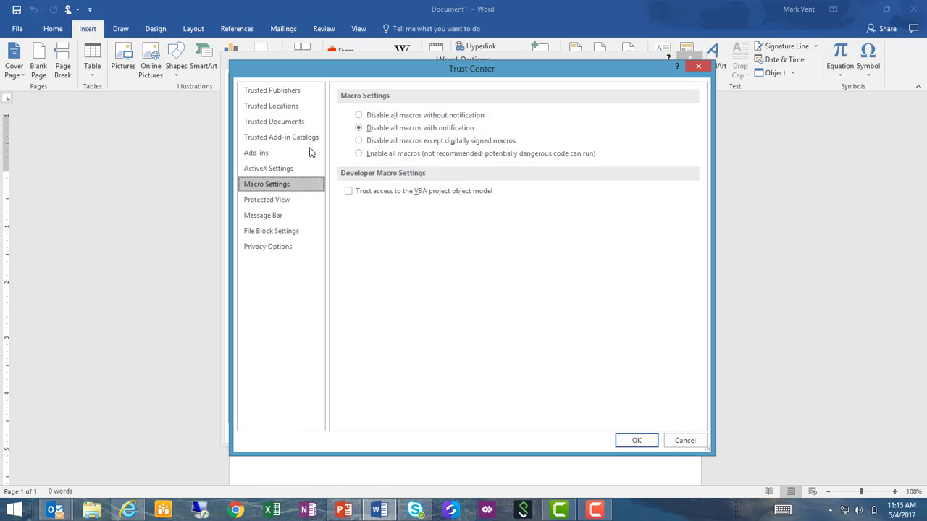
pyautogui.click(280, 142)
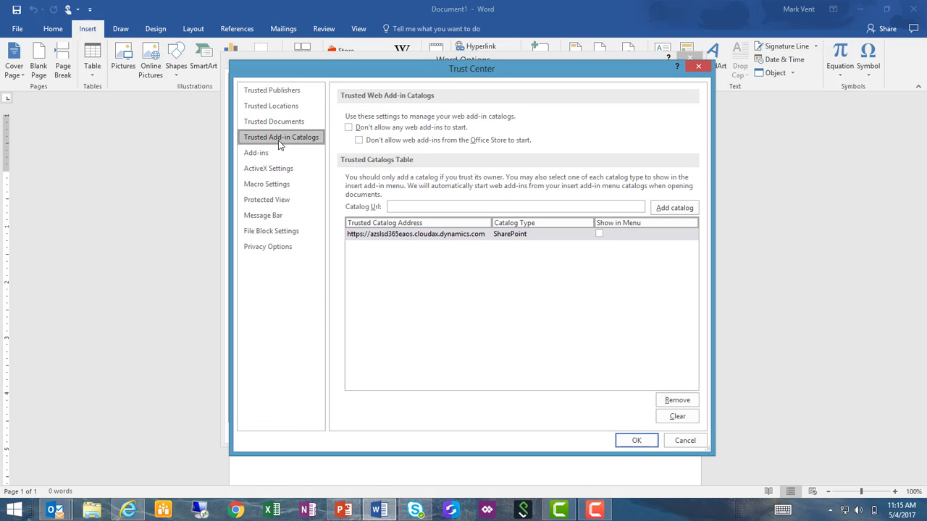
pyautogui.click(391, 207)
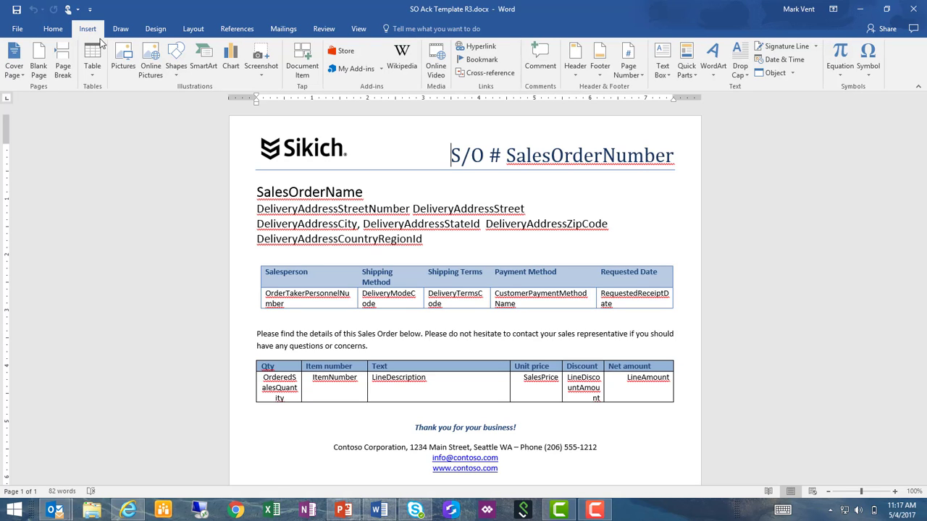
# Load the Microsoft Dynamics Office Add-in in the SO Ack Template R3 document and widen its pane
pyautogui.click(351, 68)
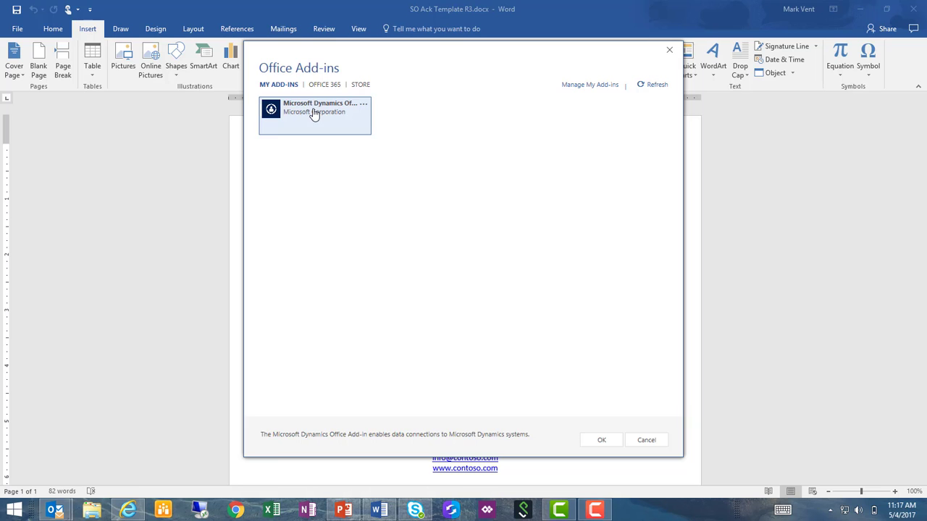
pyautogui.doubleClick(314, 114)
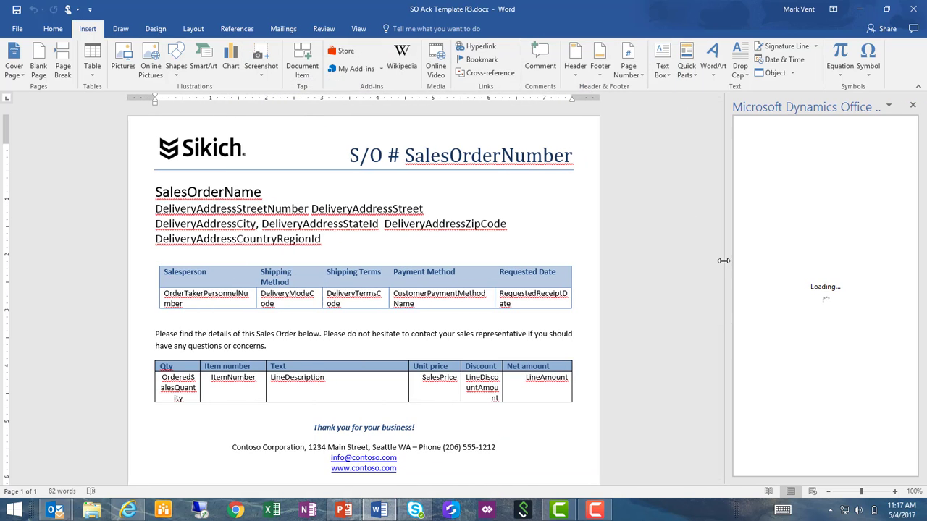
pyautogui.moveTo(726, 261); pyautogui.dragTo(631, 266)
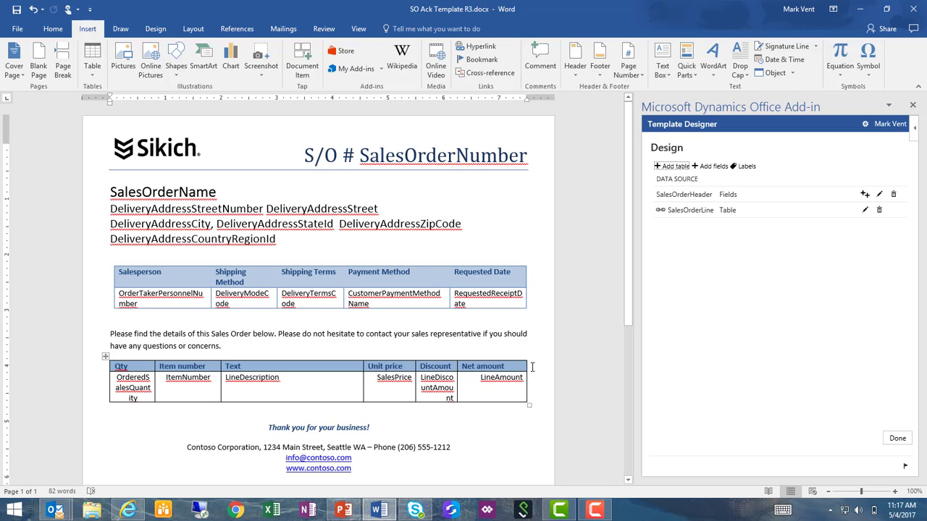
pyautogui.moveTo(533, 368); pyautogui.dragTo(498, 381)
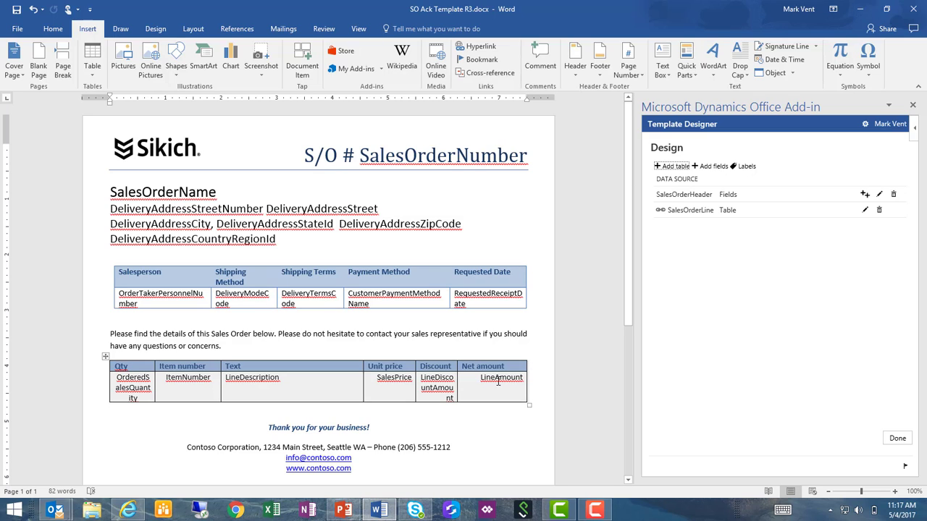
pyautogui.click(321, 385)
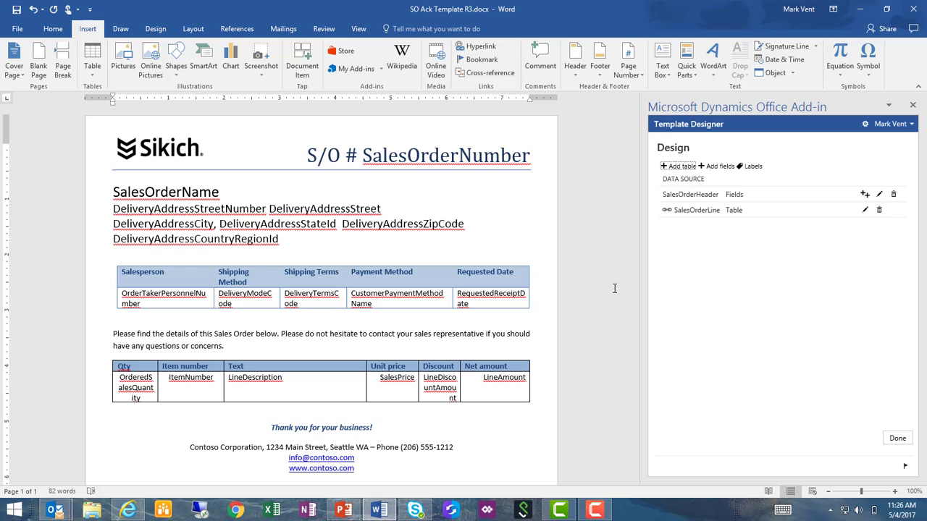
# Insert a blank line below the salesperson and shipping table and add the SalesOrderHeader label for CustomerRequisitionNumber there
pyautogui.press('Return')
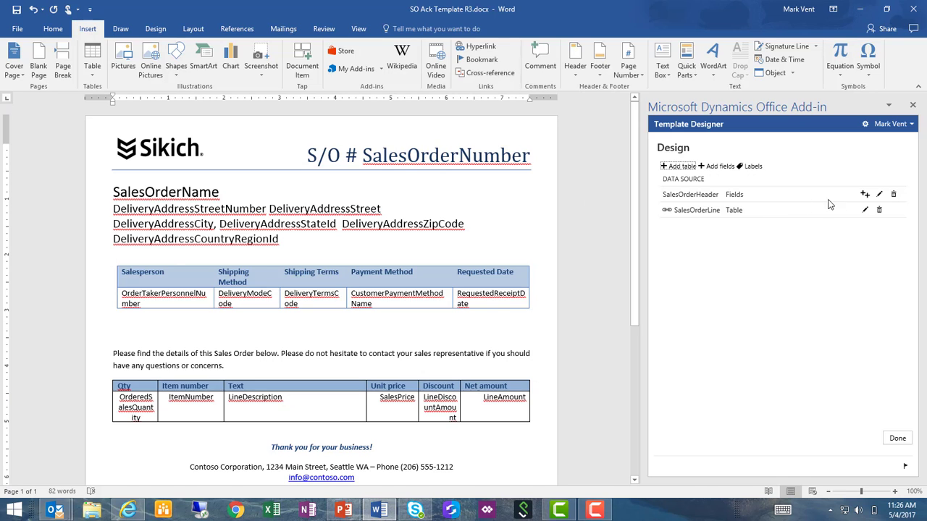
pyautogui.click(880, 197)
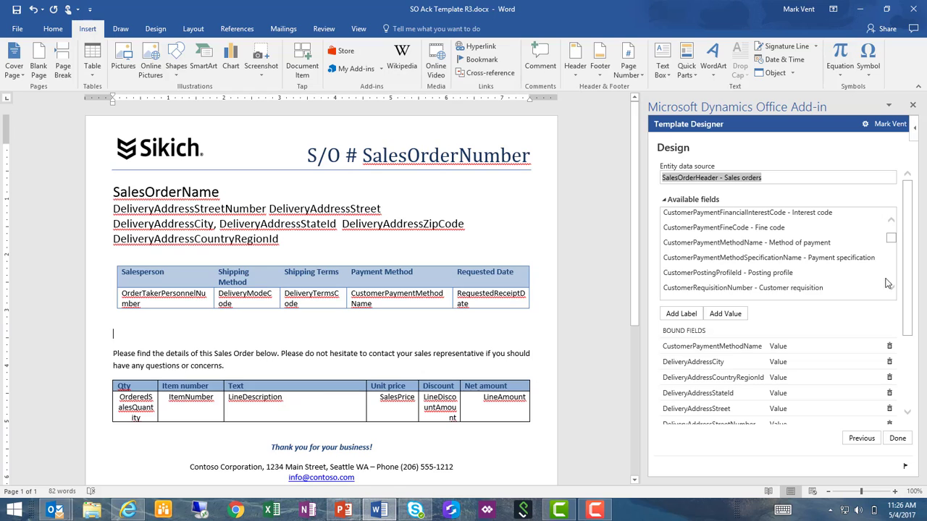
pyautogui.click(688, 292)
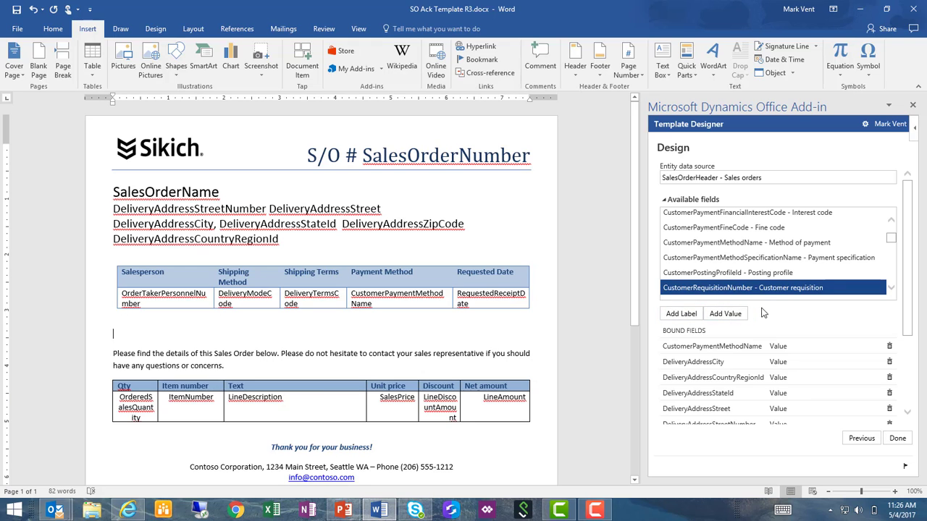
pyautogui.click(681, 317)
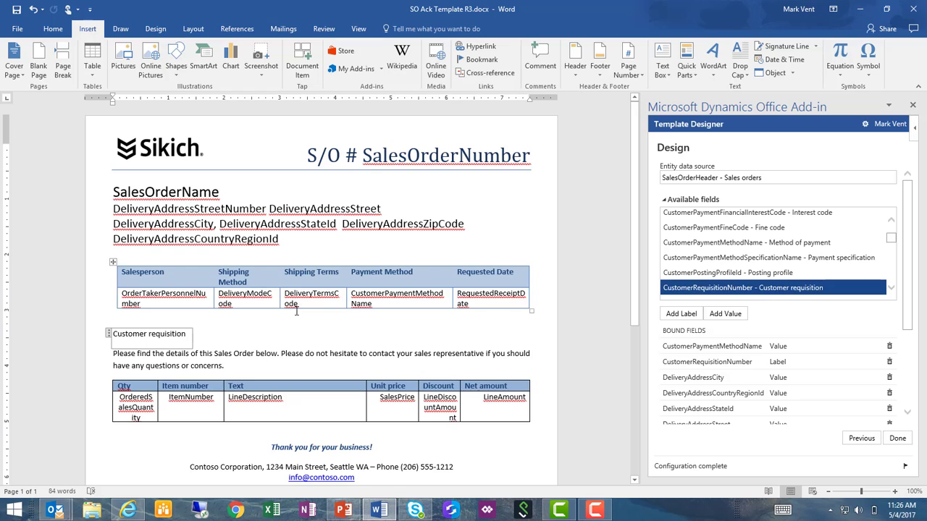
# Add the CustomerRequisitionNumber value on the same line, one tab after the Customer requisition label
pyautogui.click(209, 332)
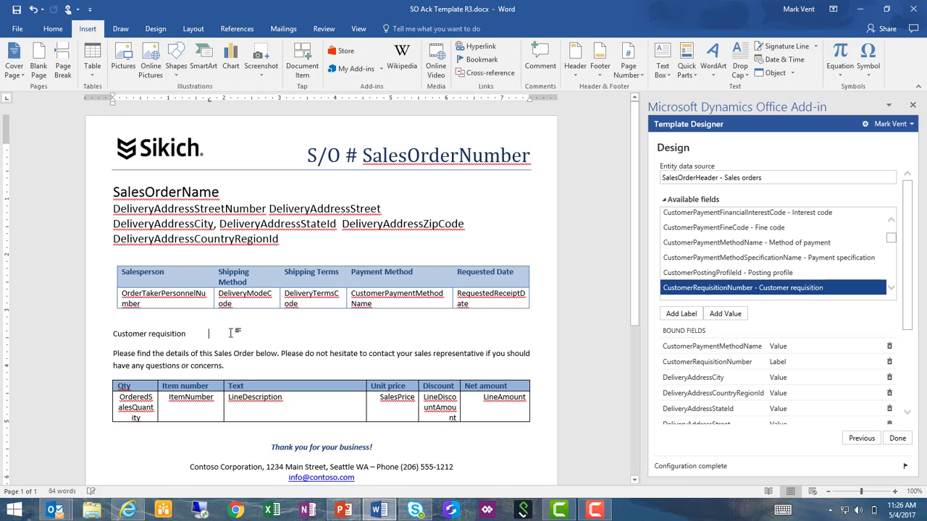
pyautogui.press('Tab')
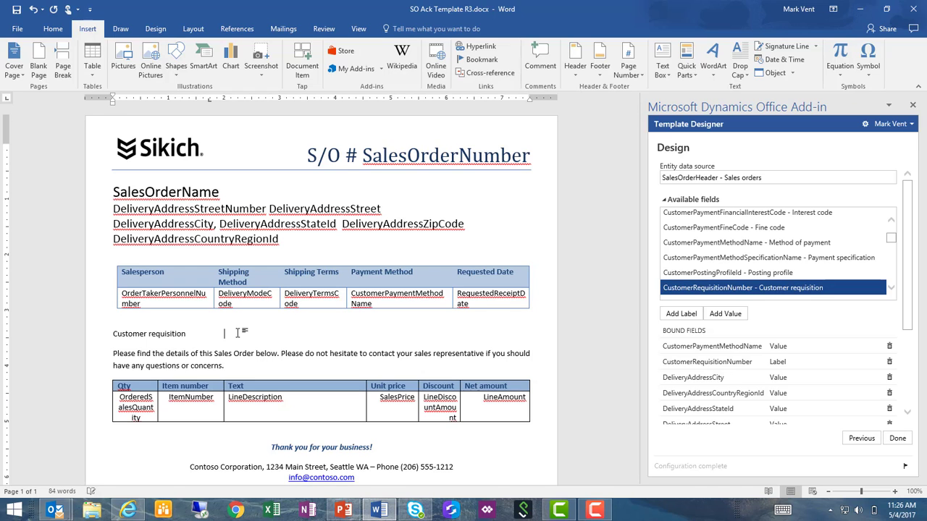
pyautogui.click(727, 316)
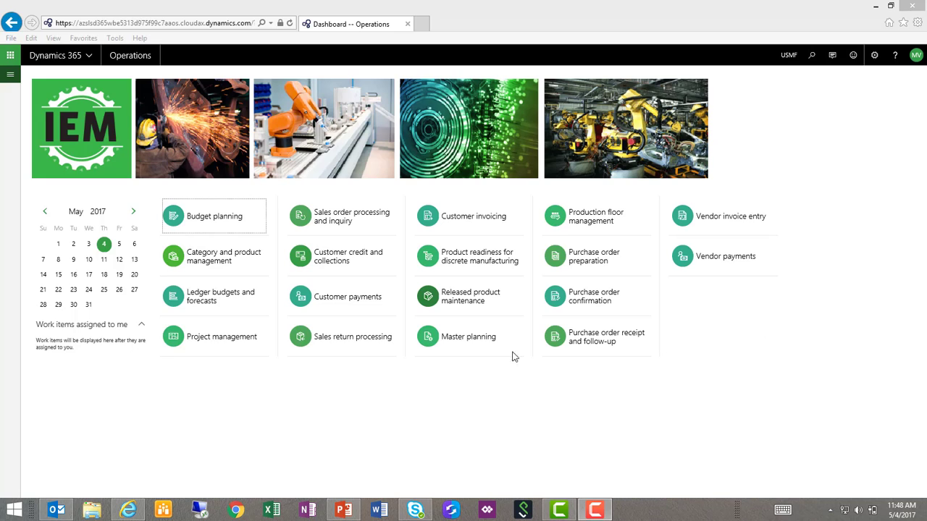
# Switch to Dynamics 365 and open the Document templates list in the Common module's Office integration area
pyautogui.click(11, 77)
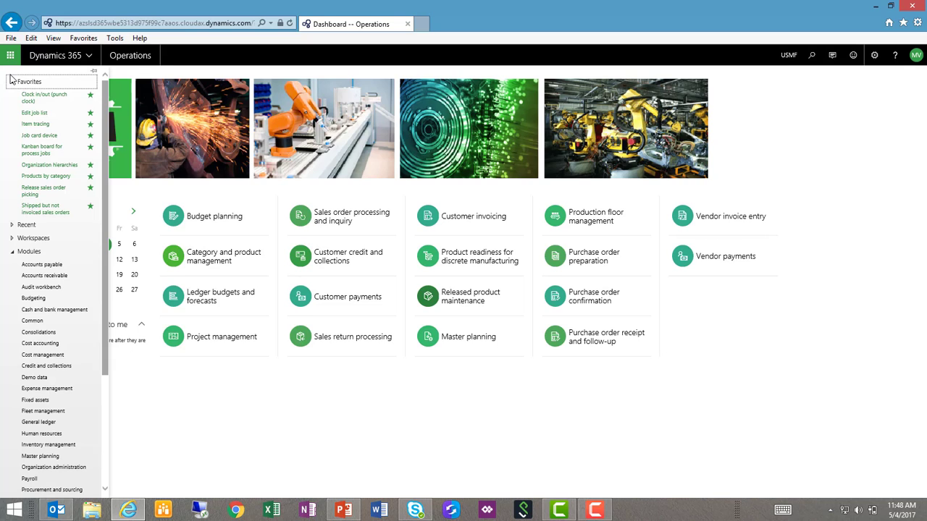
pyautogui.click(42, 324)
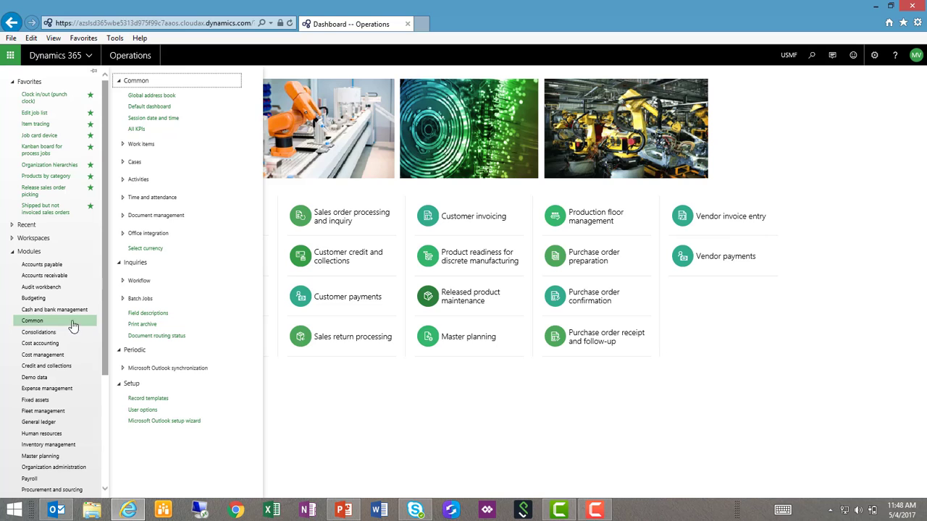
pyautogui.click(122, 236)
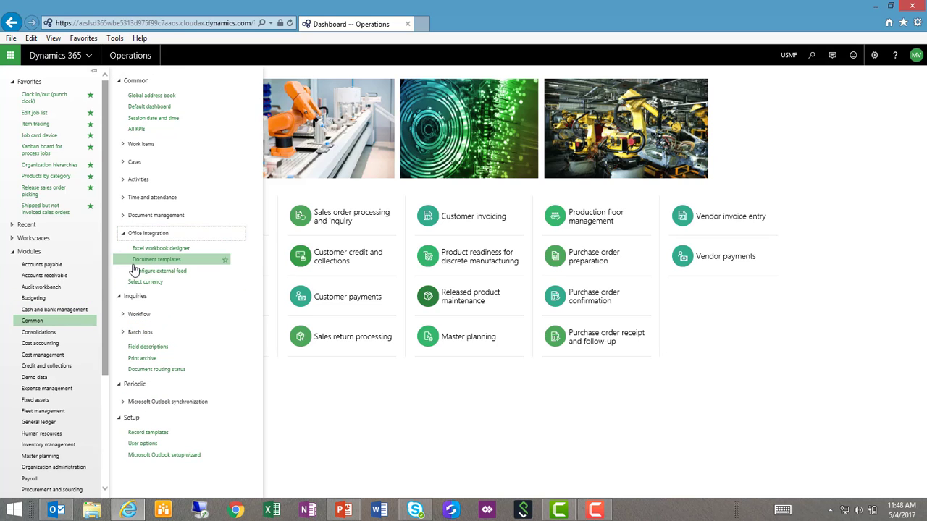
pyautogui.click(144, 261)
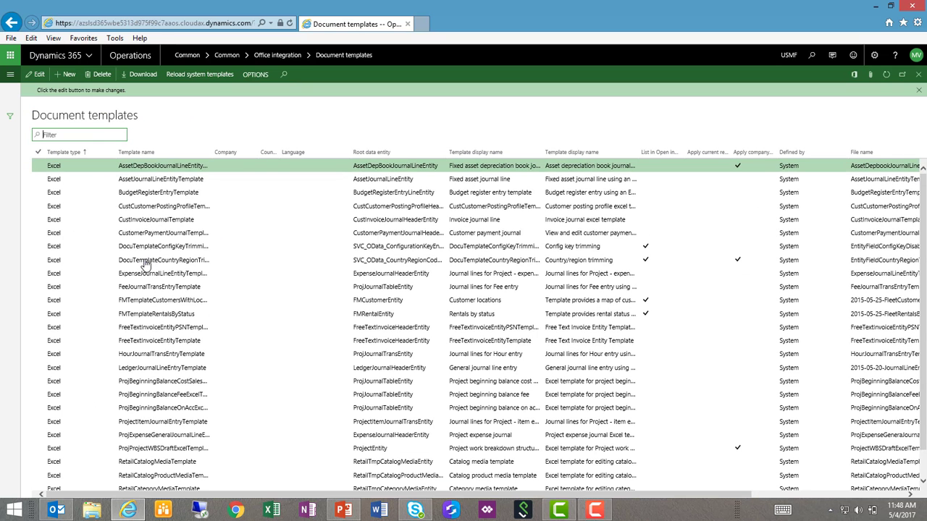
# View the upload form for a new template, cancel it, and select the SO Ack Template R3 record for USMF
pyautogui.click(68, 75)
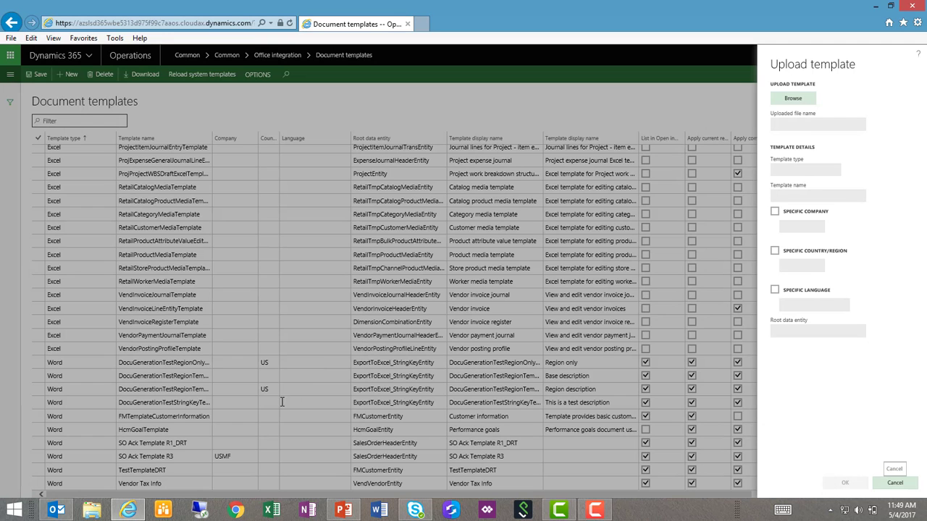
pyautogui.click(244, 483)
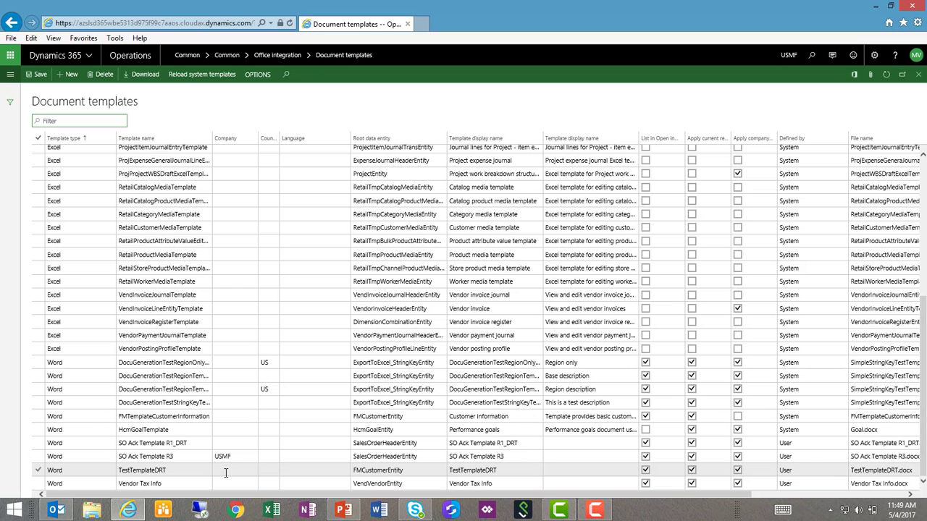
pyautogui.click(224, 456)
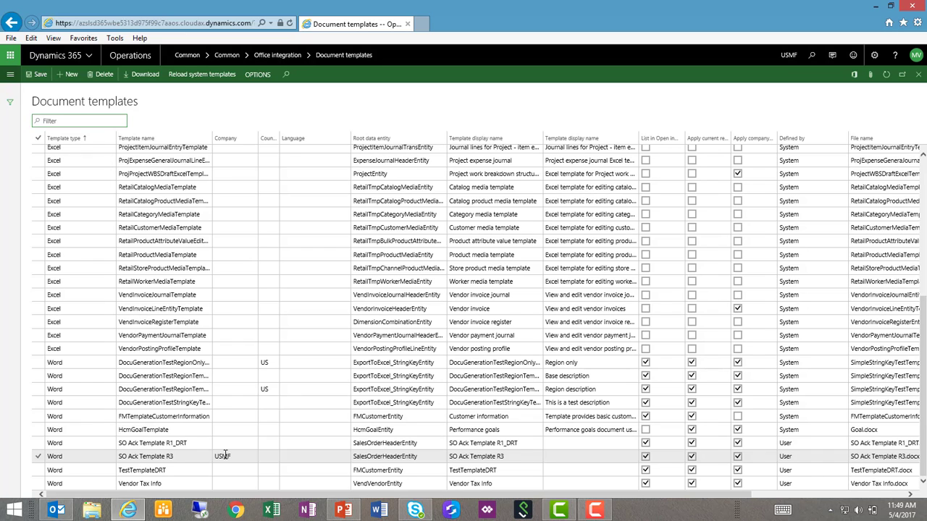